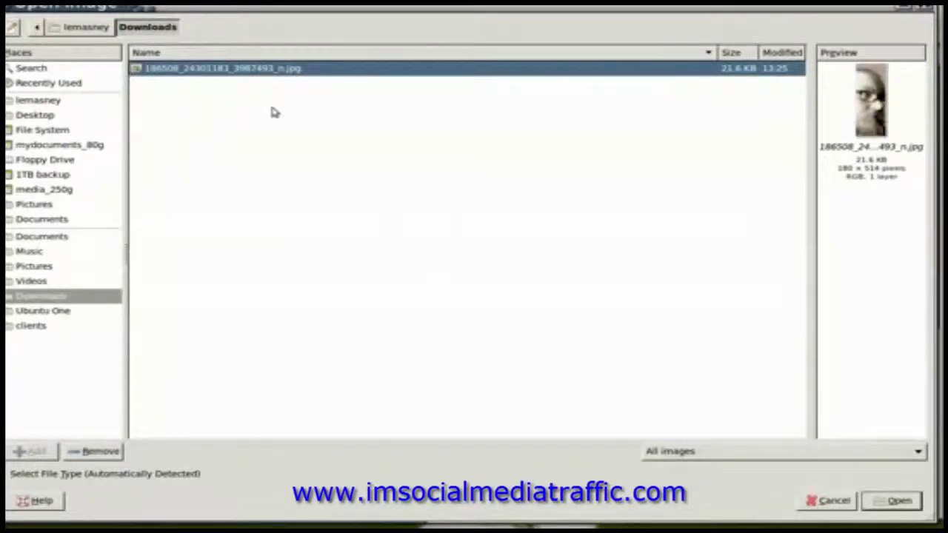
# Step: Open the selected portrait JPG from the Downloads folder and convert it to the sRGB working space
pyautogui.click(881, 502)
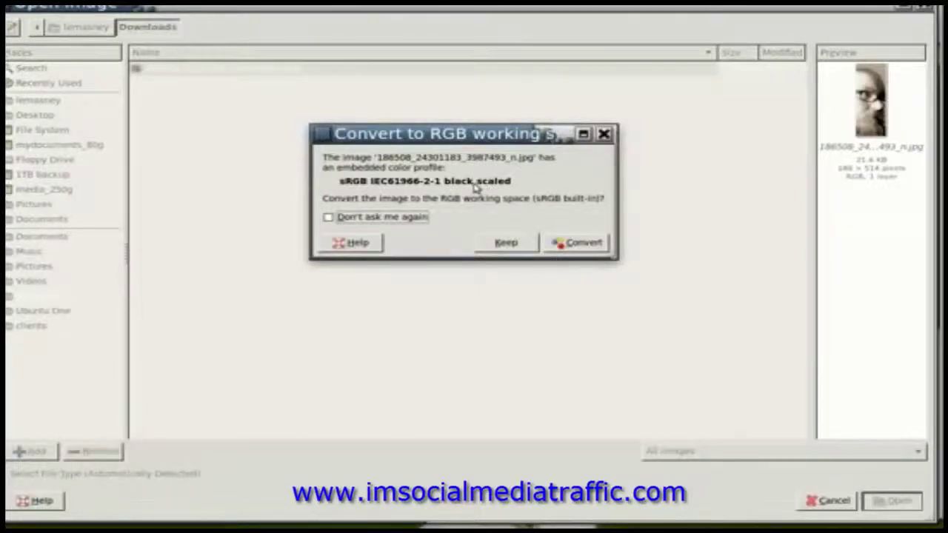
pyautogui.click(582, 243)
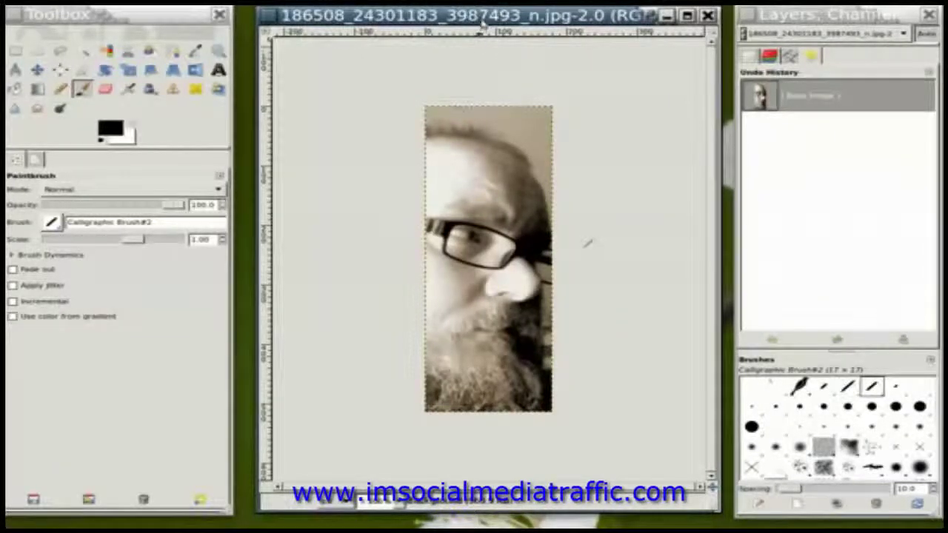
pyautogui.moveTo(479, 15)
pyautogui.mouseDown()
pyautogui.moveTo(472, 84)
pyautogui.moveTo(466, 13)
pyautogui.mouseUp()
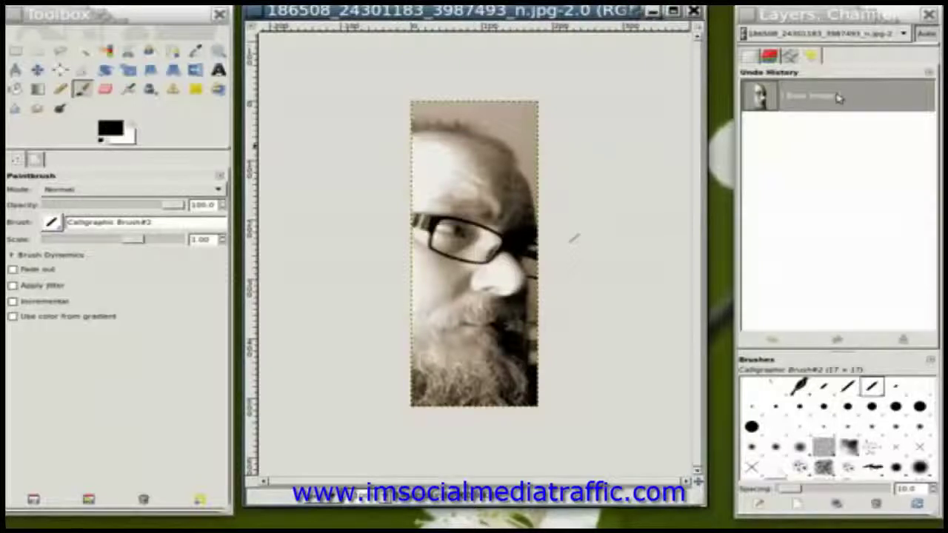
# Step: Add 2011-02-20 17.20.16.jpg from the Desktop folder as a new layer and shift it down and to the right
pyautogui.click(750, 58)
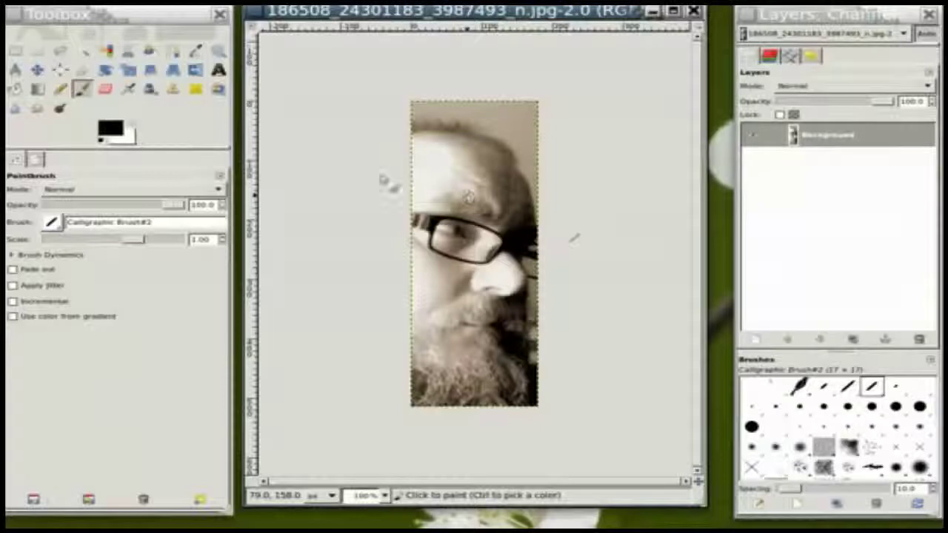
pyautogui.rightClick(334, 166)
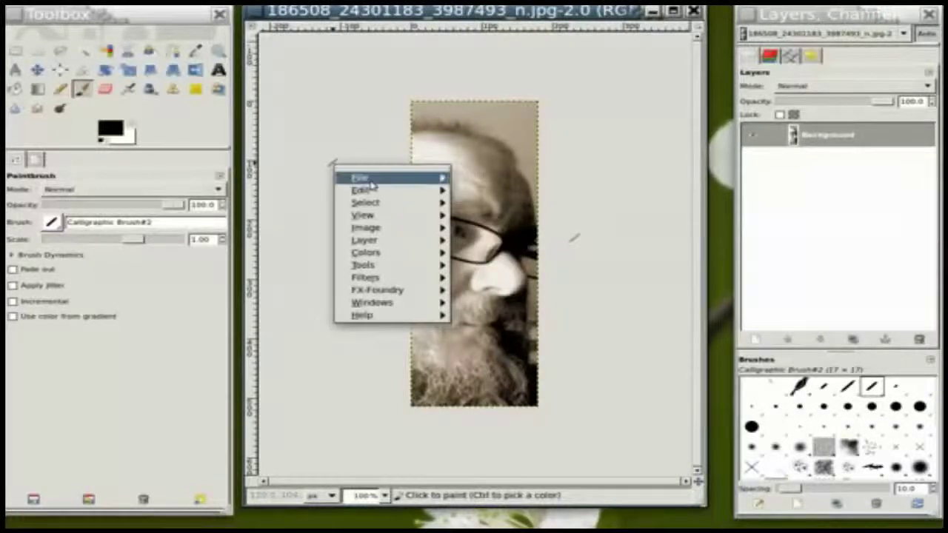
pyautogui.moveTo(385, 185)
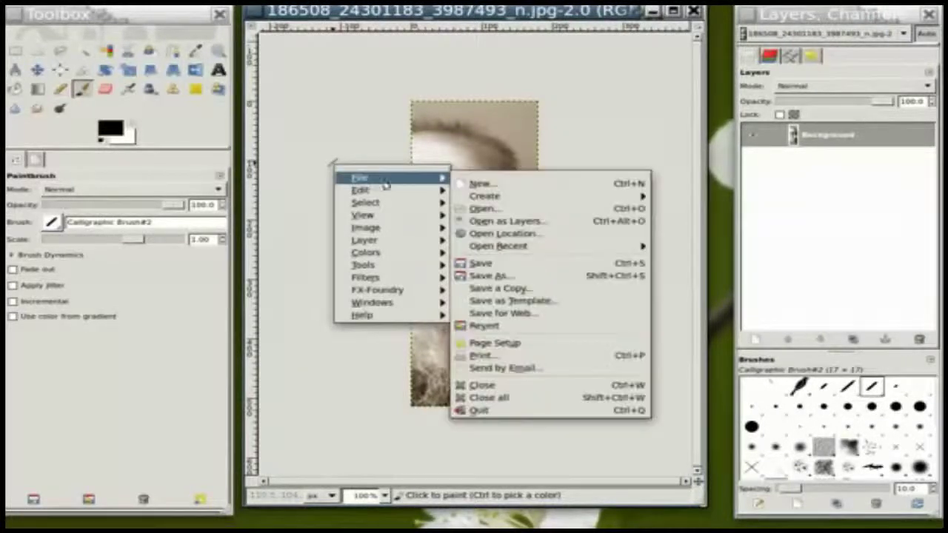
pyautogui.click(504, 221)
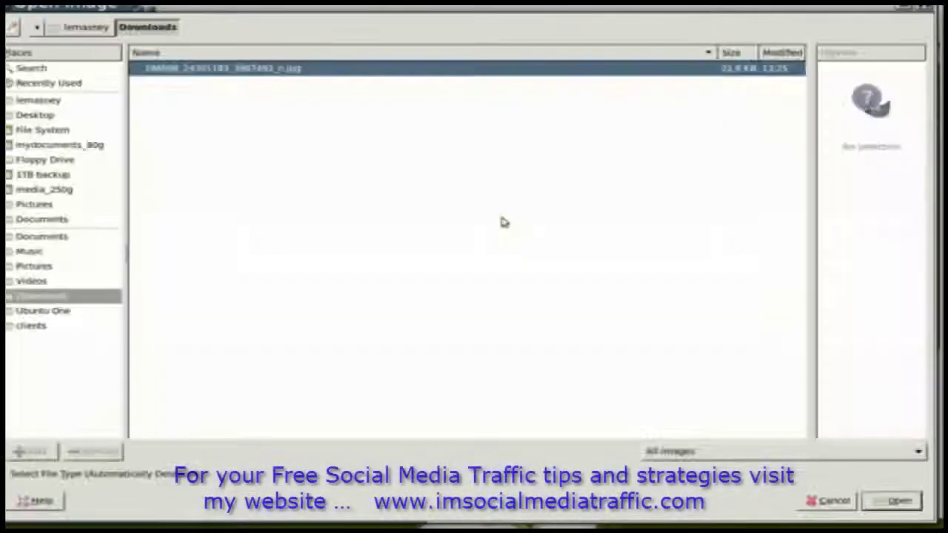
pyautogui.click(37, 117)
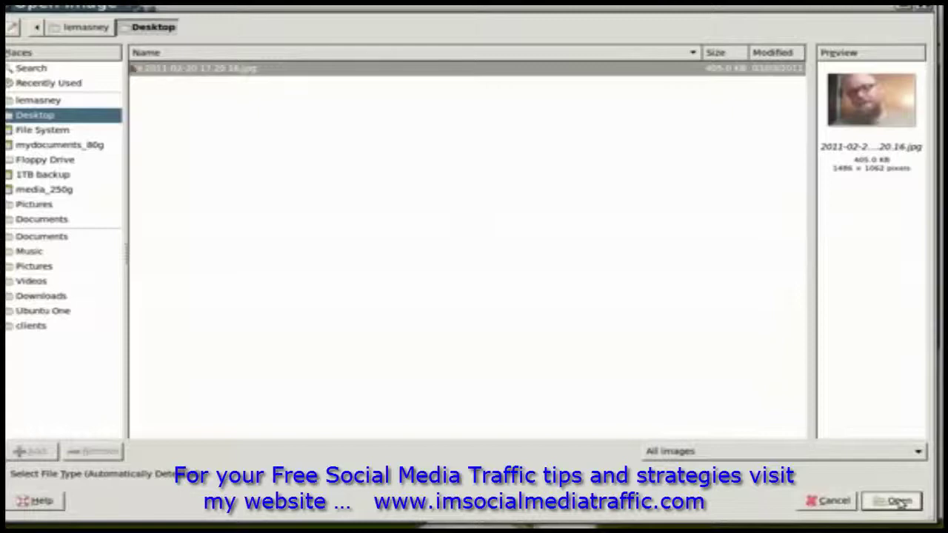
pyautogui.click(896, 501)
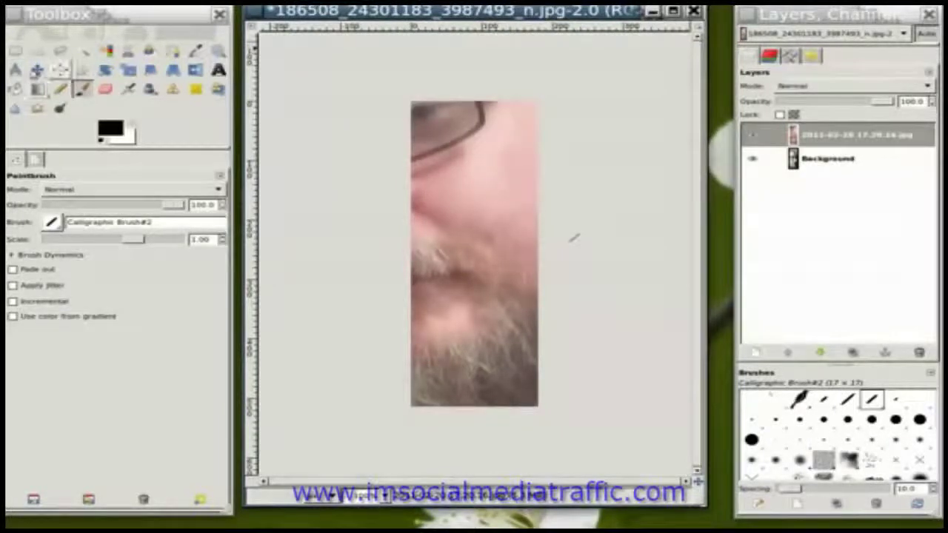
pyautogui.click(34, 71)
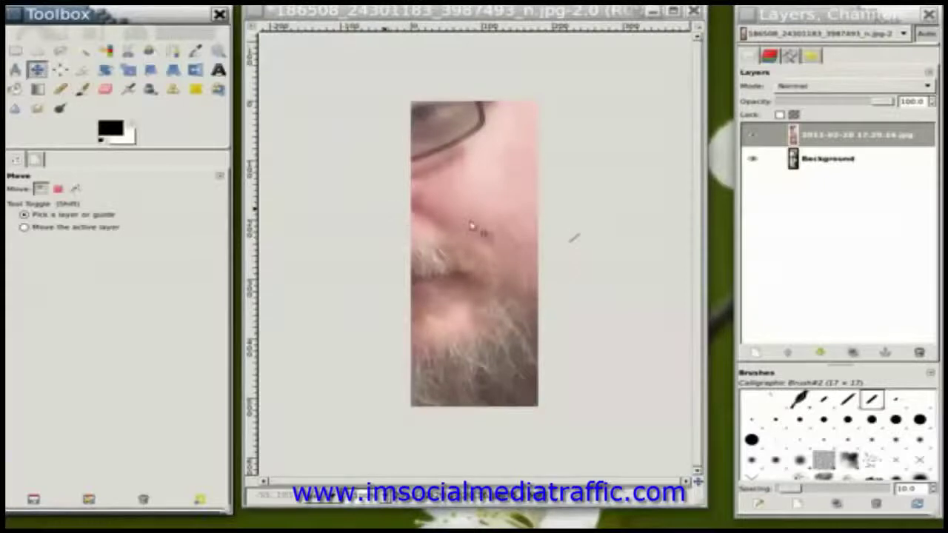
pyautogui.moveTo(482, 231); pyautogui.dragTo(540, 277)
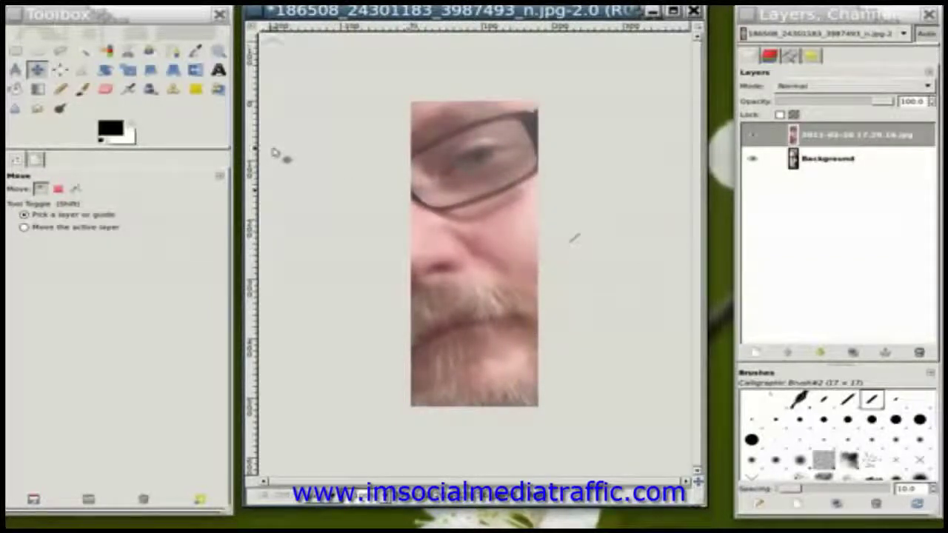
# Step: Scale the new photo layer to 600 px wide with locked proportions and move it so the face fills the canvas's upper part
pyautogui.click(129, 71)
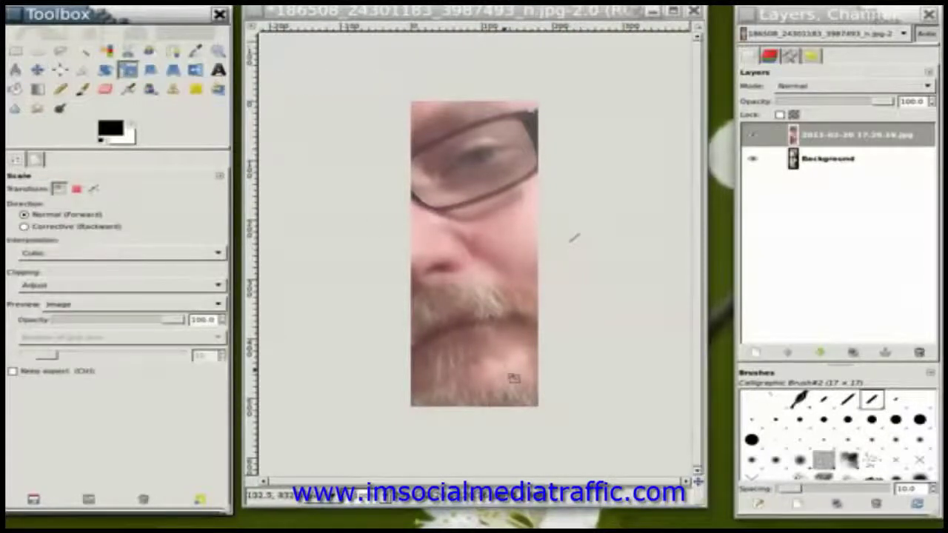
pyautogui.click(572, 237)
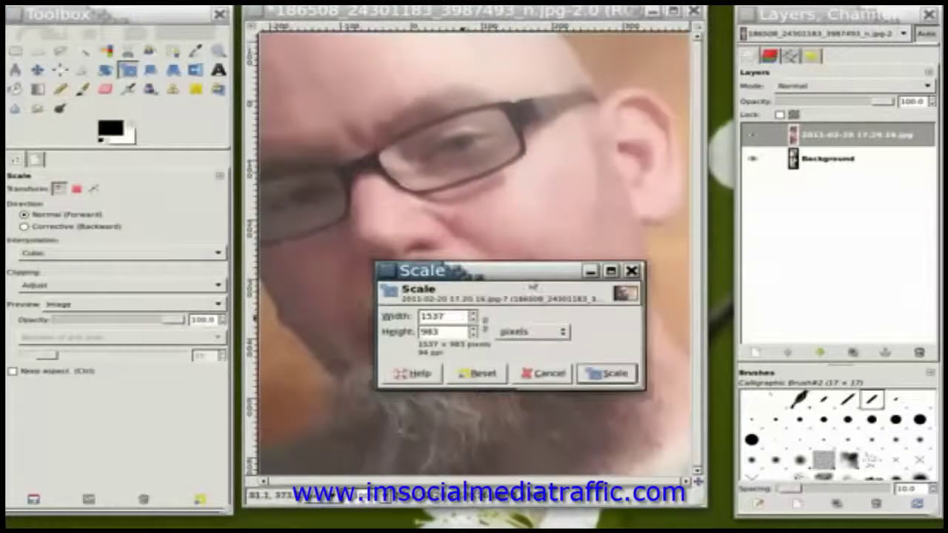
pyautogui.moveTo(533, 286); pyautogui.dragTo(538, 279)
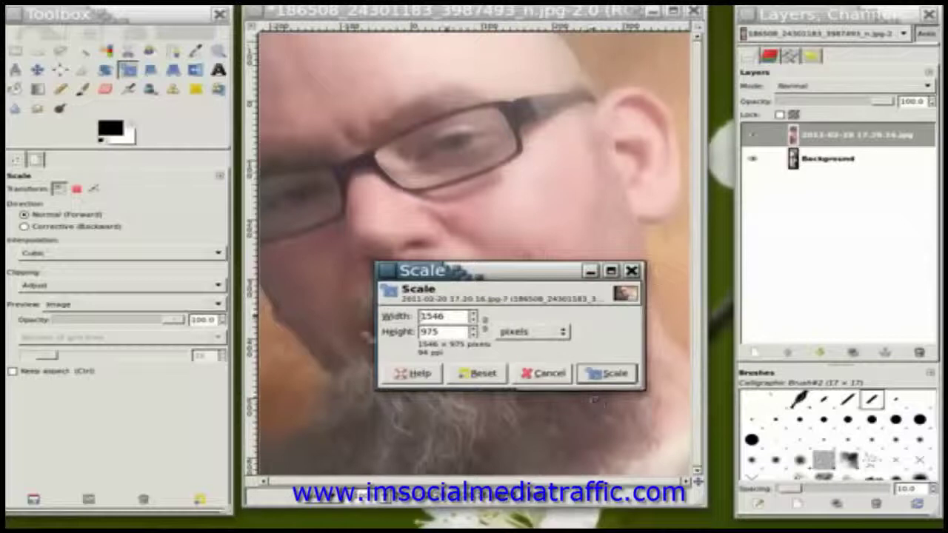
pyautogui.click(475, 323)
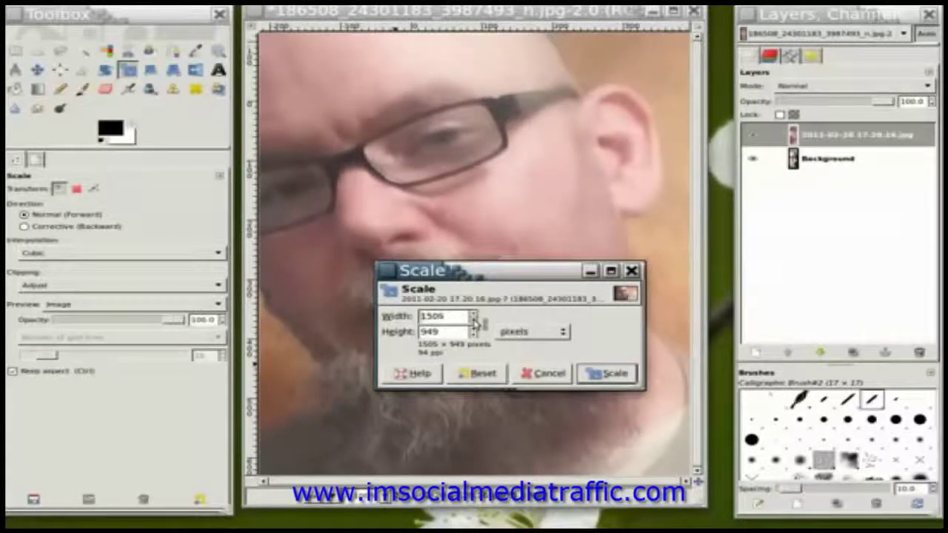
pyautogui.click(478, 374)
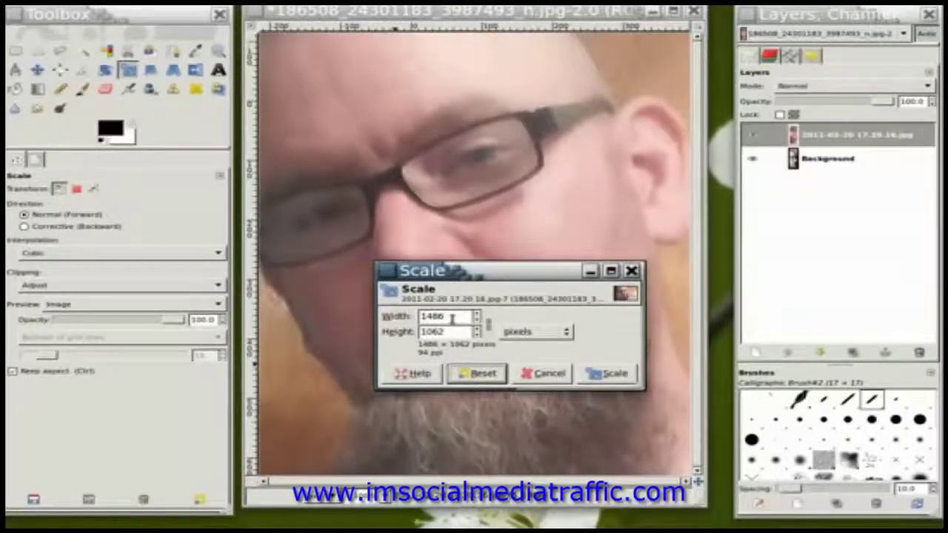
pyautogui.moveTo(451, 318); pyautogui.dragTo(398, 317)
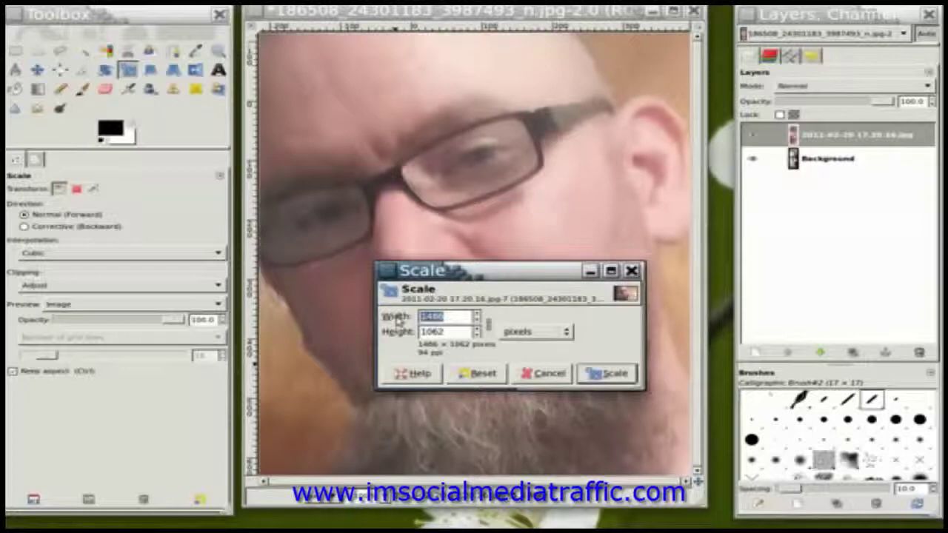
pyautogui.press('End')
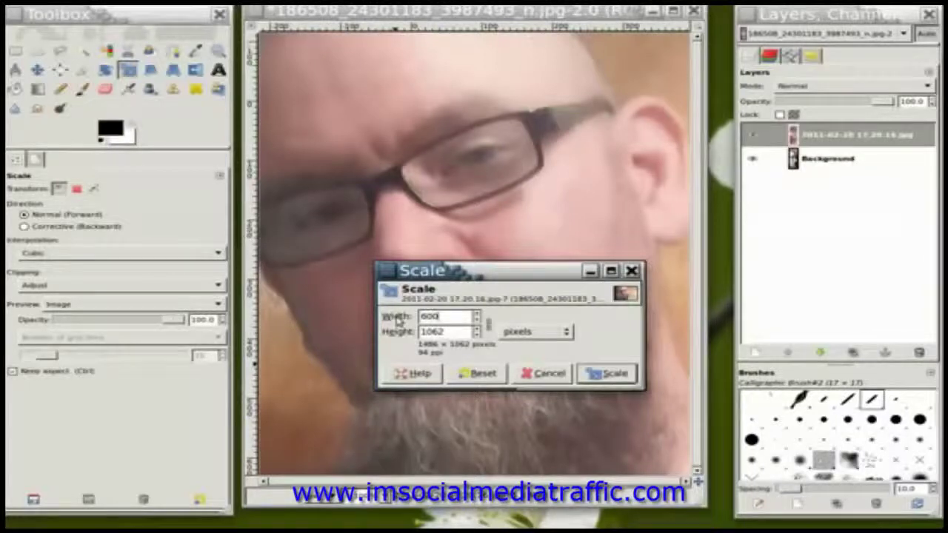
pyautogui.press('Tab')
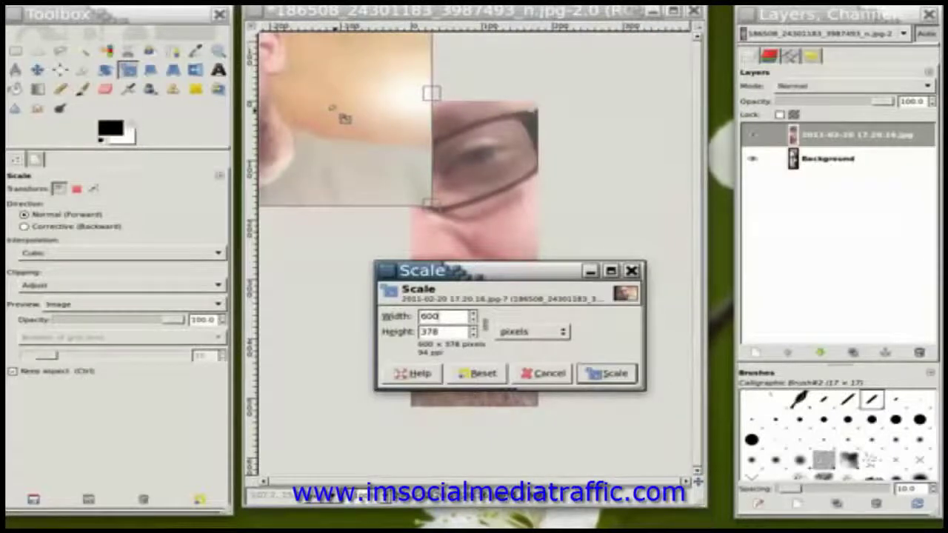
pyautogui.click(610, 375)
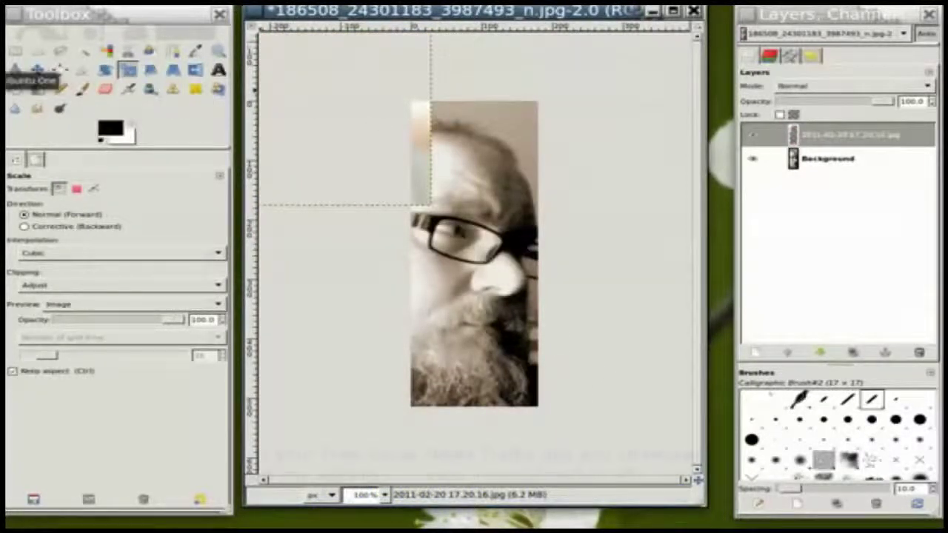
pyautogui.click(36, 70)
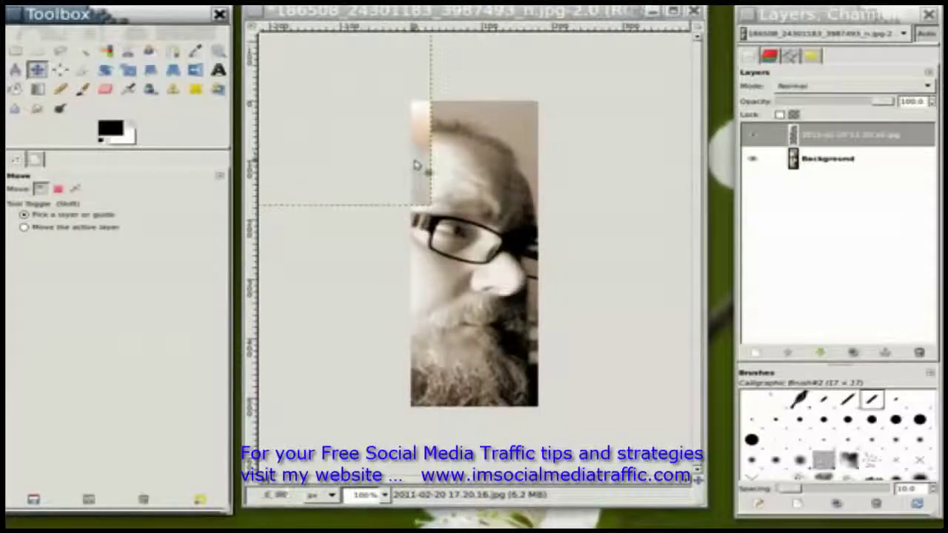
pyautogui.moveTo(417, 163); pyautogui.dragTo(712, 283)
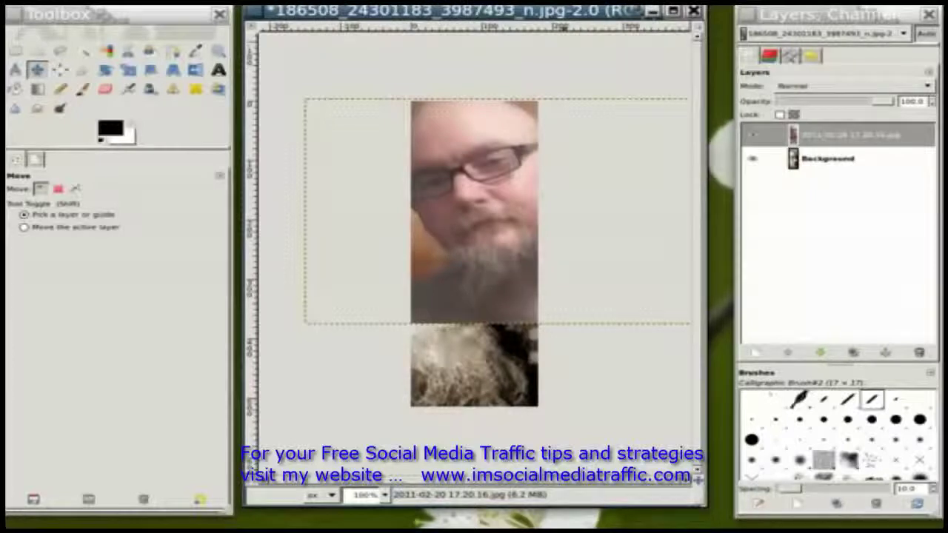
# Step: Create a 180 × 514 px layer filled with the foreground color and place it directly beneath the photo layer
pyautogui.click(759, 354)
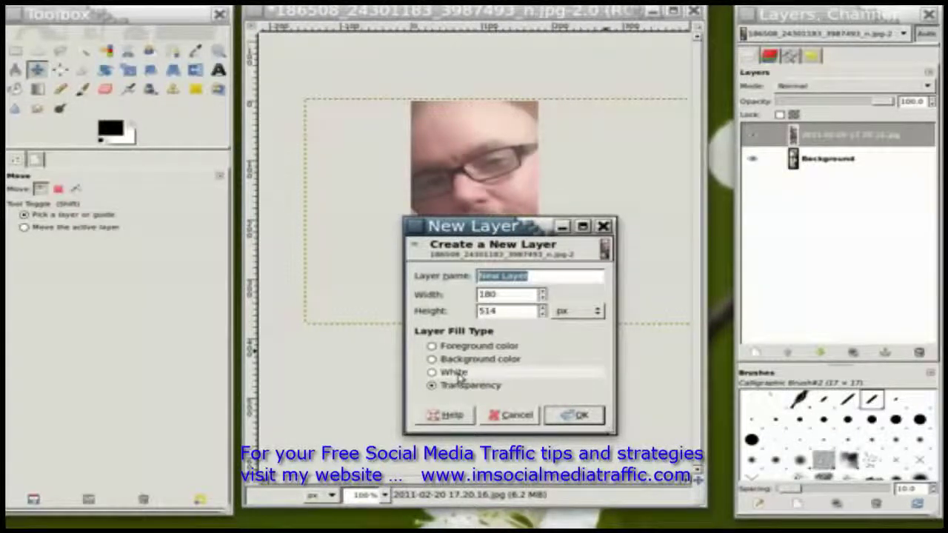
pyautogui.click(475, 349)
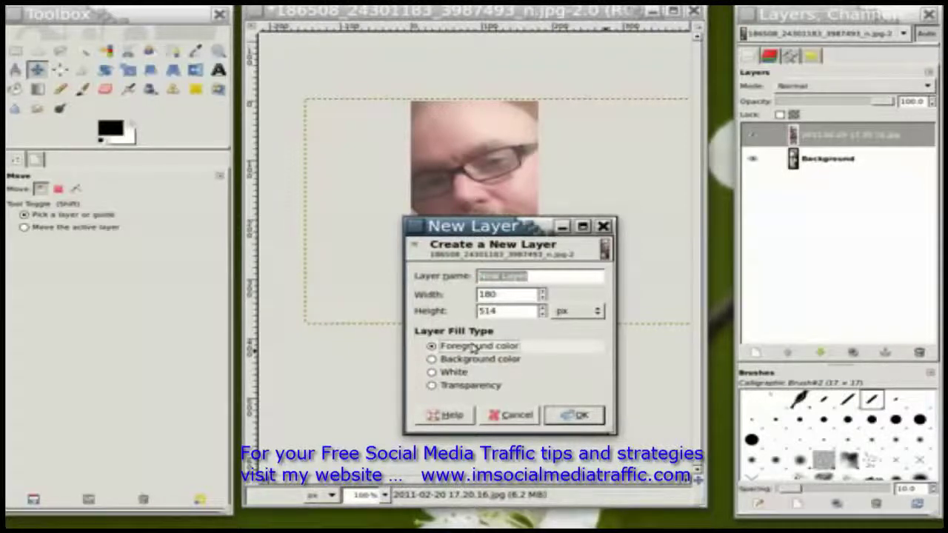
pyautogui.click(585, 419)
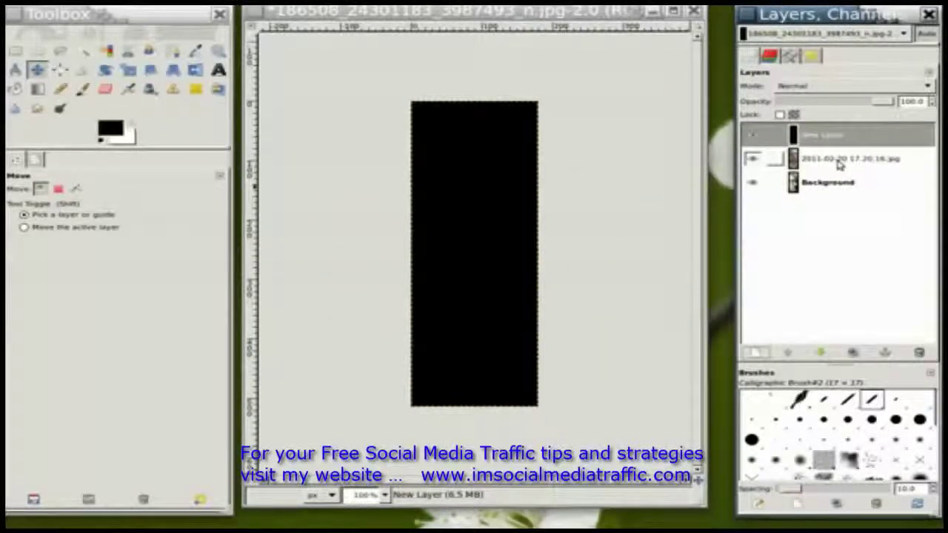
pyautogui.moveTo(843, 141); pyautogui.dragTo(806, 172)
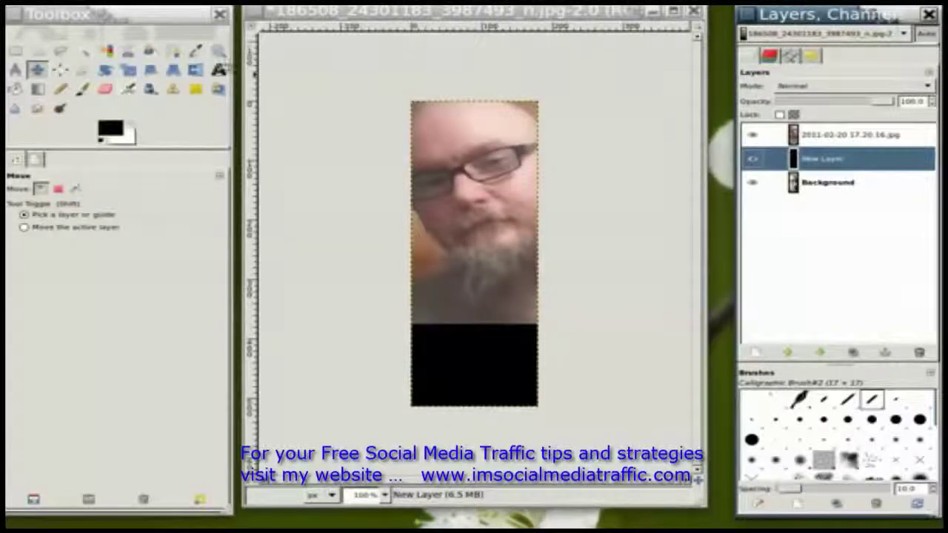
# Step: Sample the dark shirt color near the photo's lower edge and fill the black layer with it
pyautogui.click(196, 52)
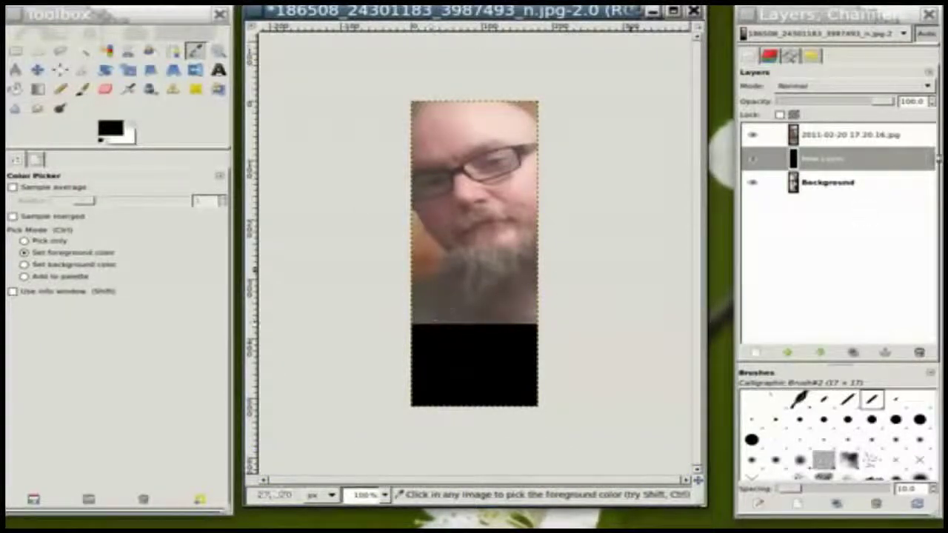
pyautogui.click(857, 138)
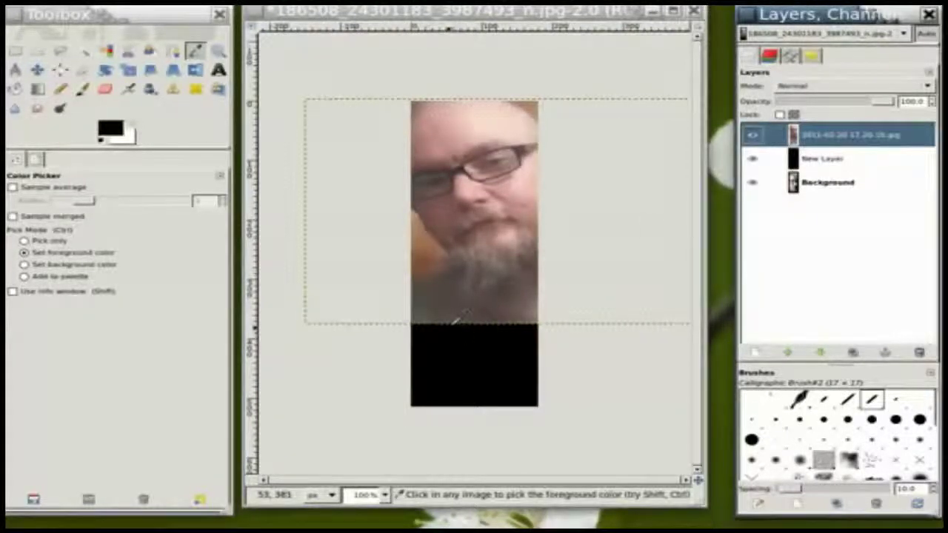
pyautogui.click(455, 316)
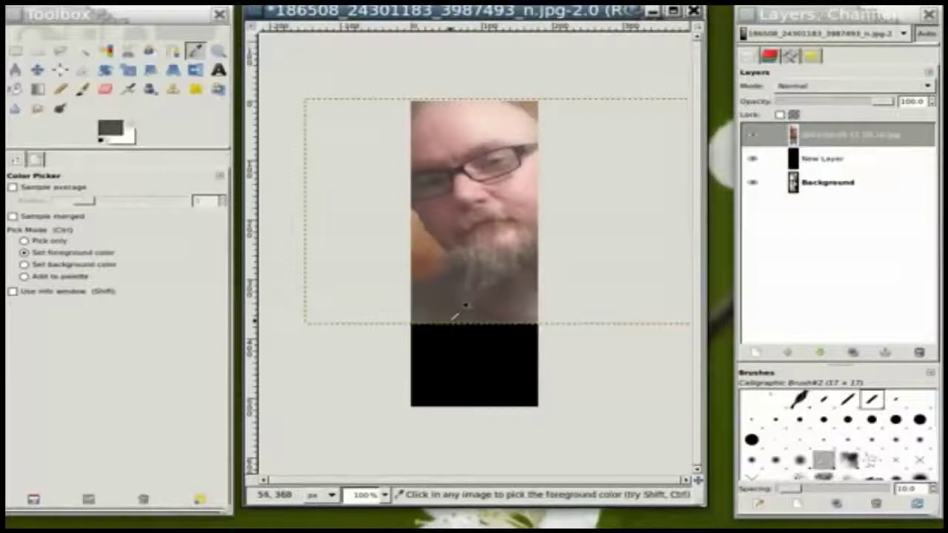
pyautogui.click(834, 163)
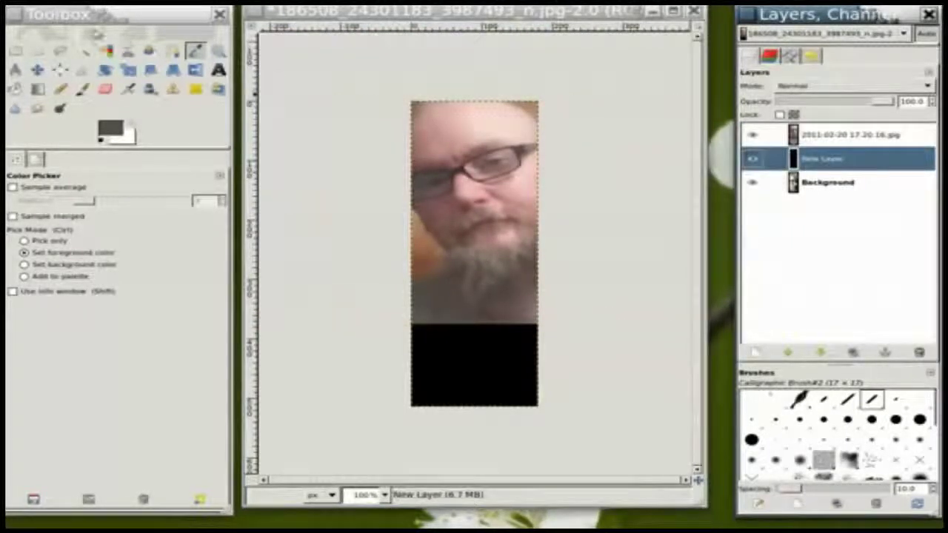
pyautogui.click(16, 89)
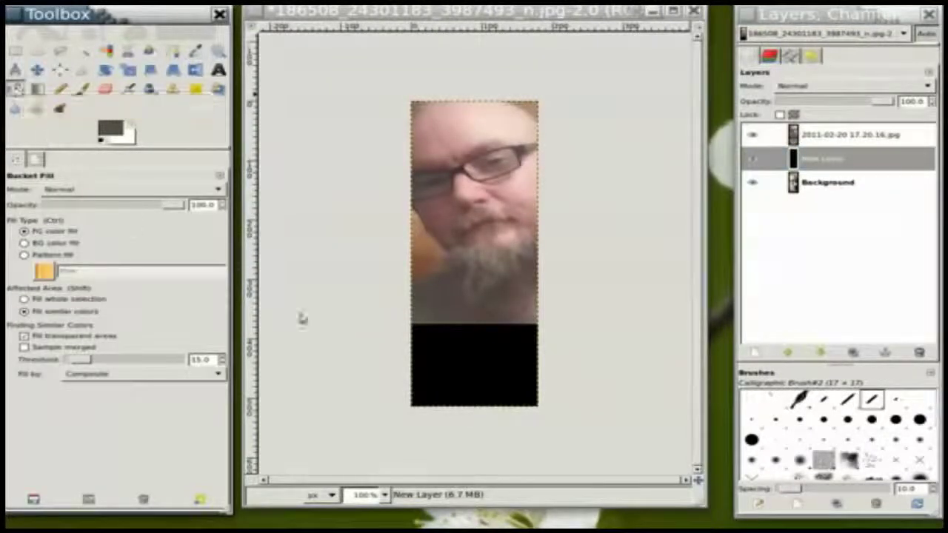
pyautogui.click(492, 343)
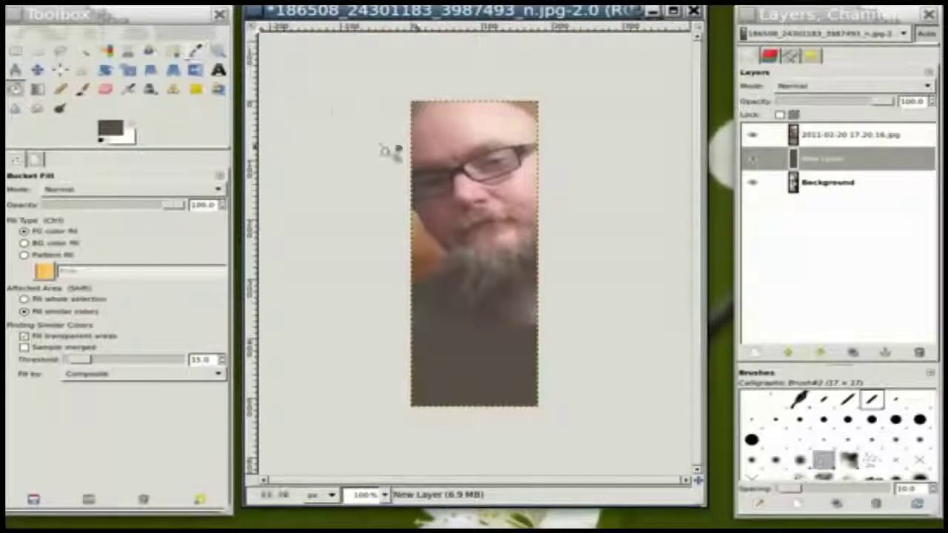
# Step: Save a copy of the image in the Desktop folder under the name fbprofile
pyautogui.rightClick(354, 143)
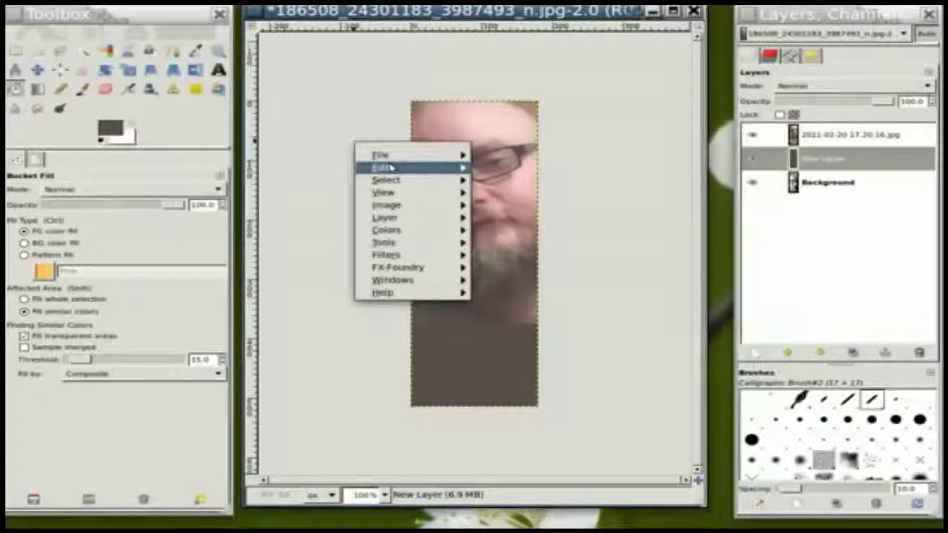
pyautogui.moveTo(392, 158)
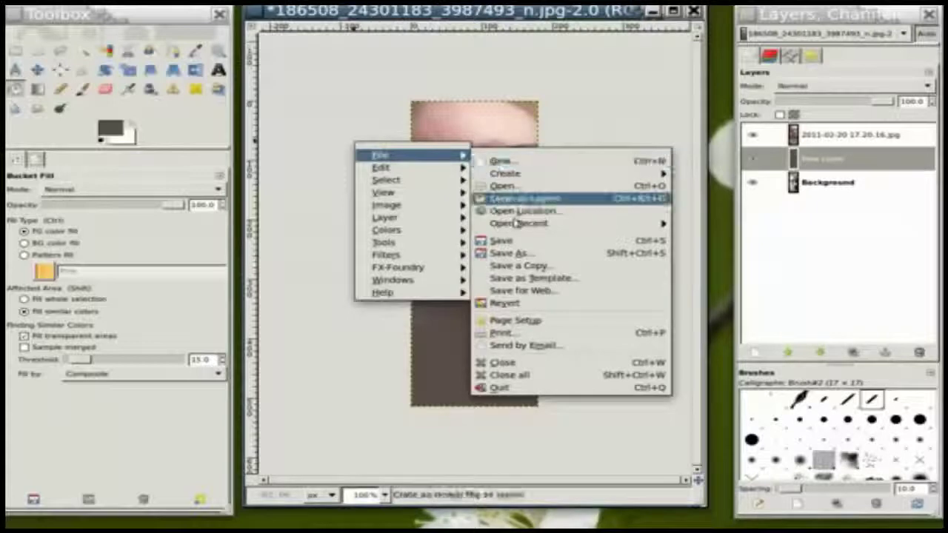
pyautogui.click(543, 268)
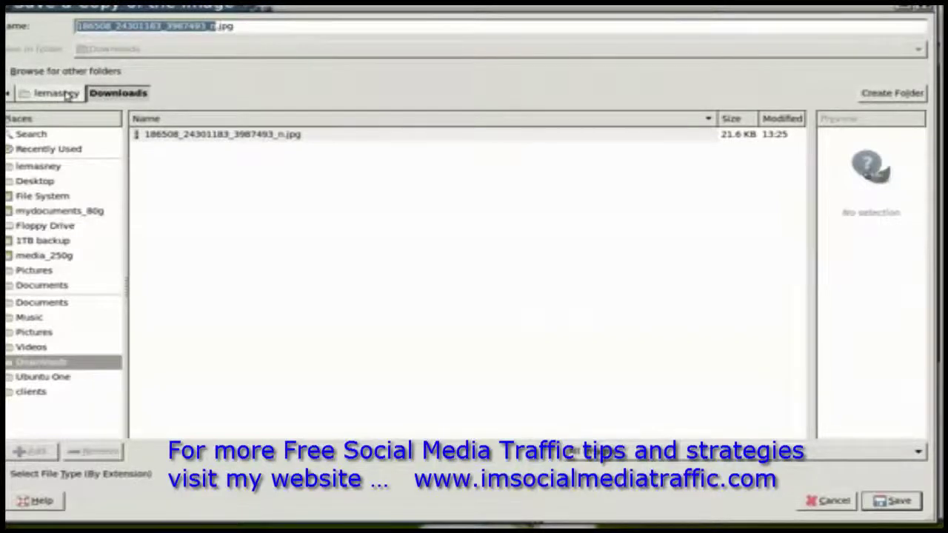
pyautogui.click(52, 184)
pyautogui.click(213, 26)
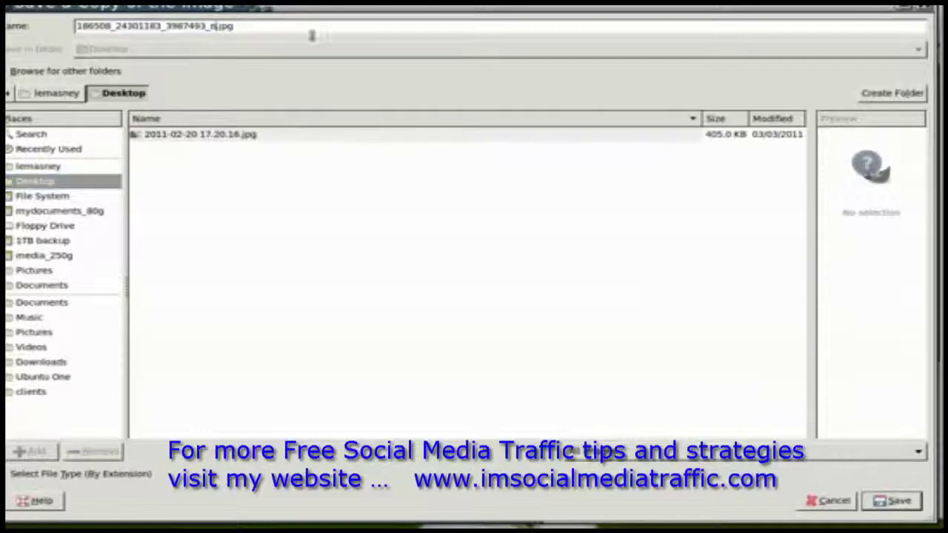
pyautogui.hotkey('ctrl', 'a')
pyautogui.write('f')
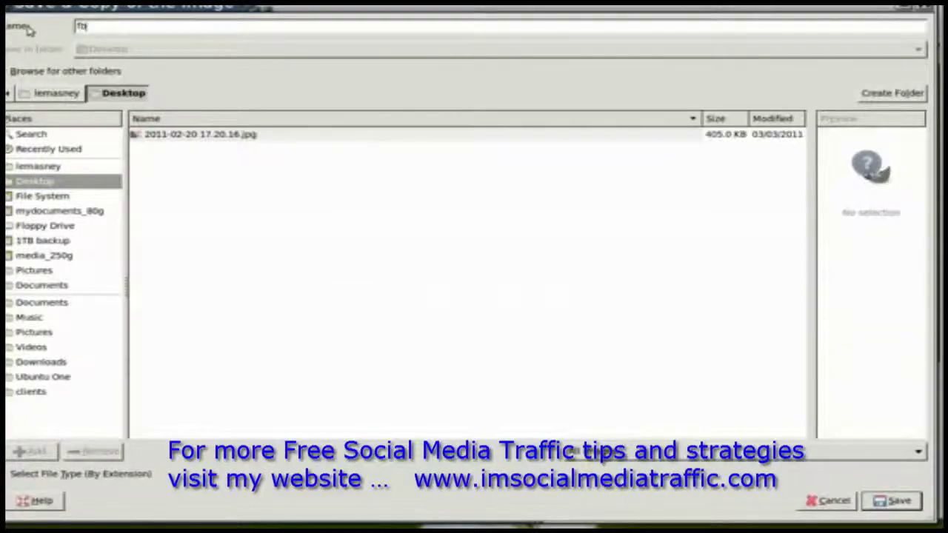
pyautogui.write('bpro')
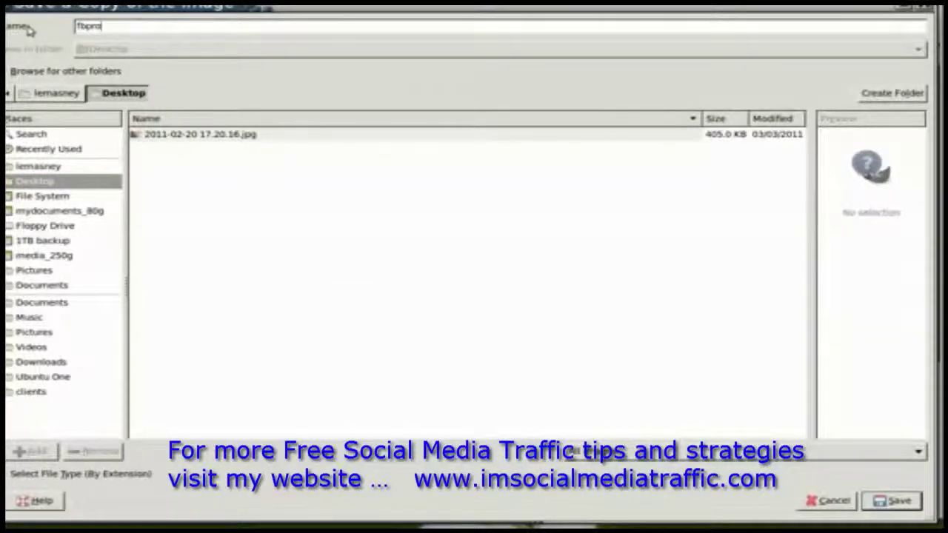
pyautogui.write('file.p')
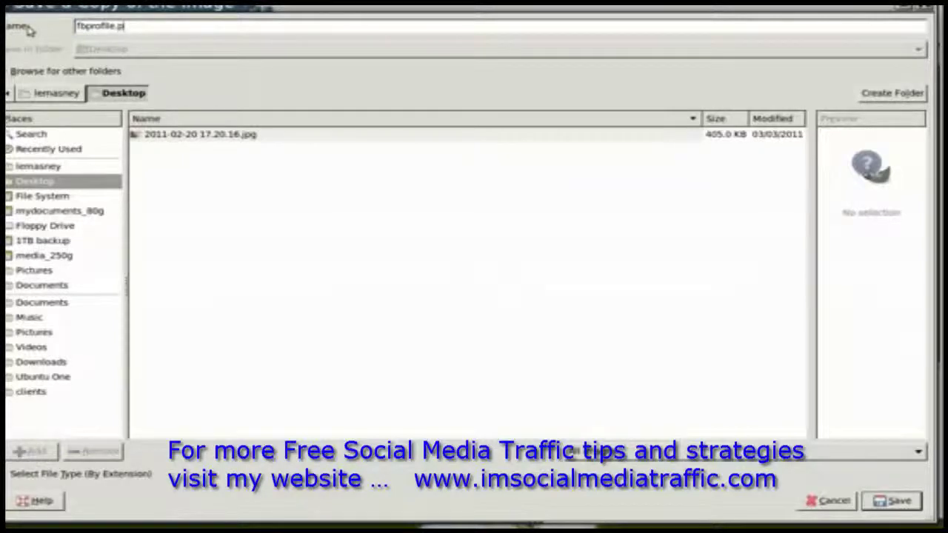